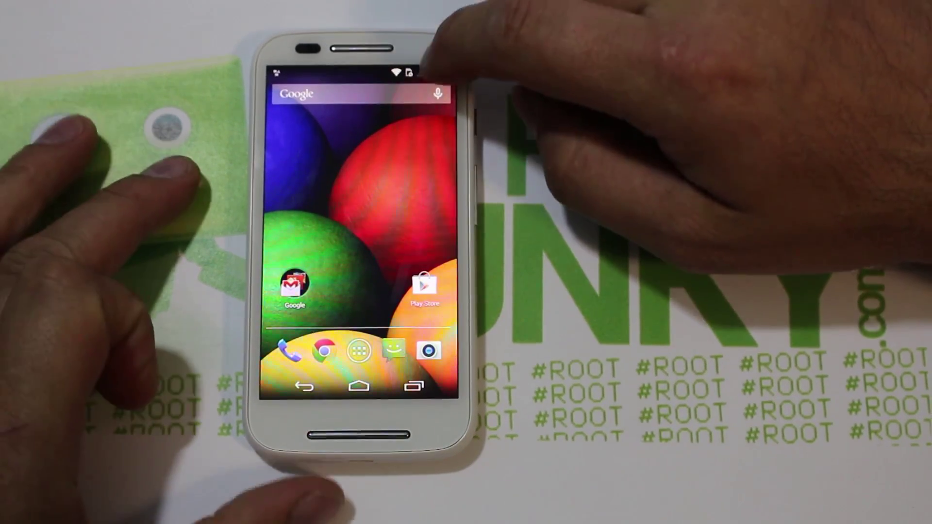
Step: Open the phone's Settings from Quick Settings and go to About phone
left_click_drag(422, 73, 422, 291)
left_click(439, 82)
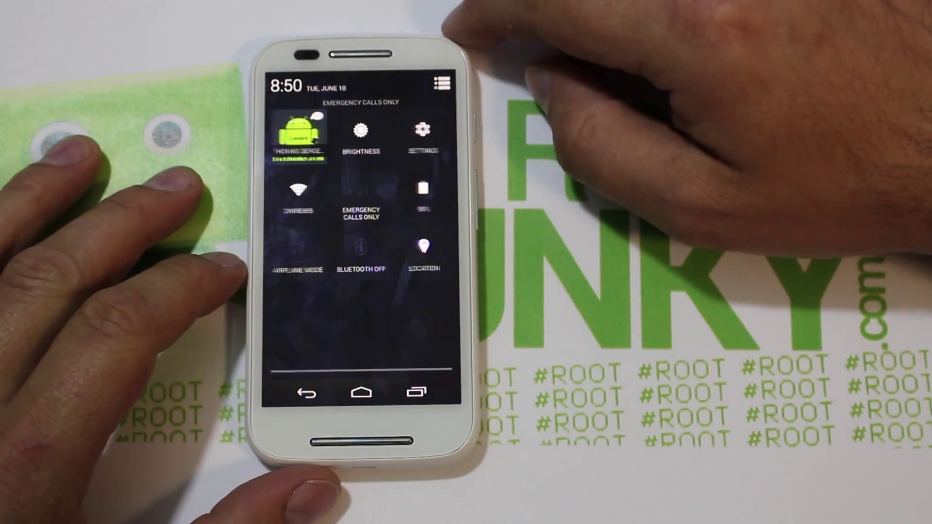
left_click(422, 138)
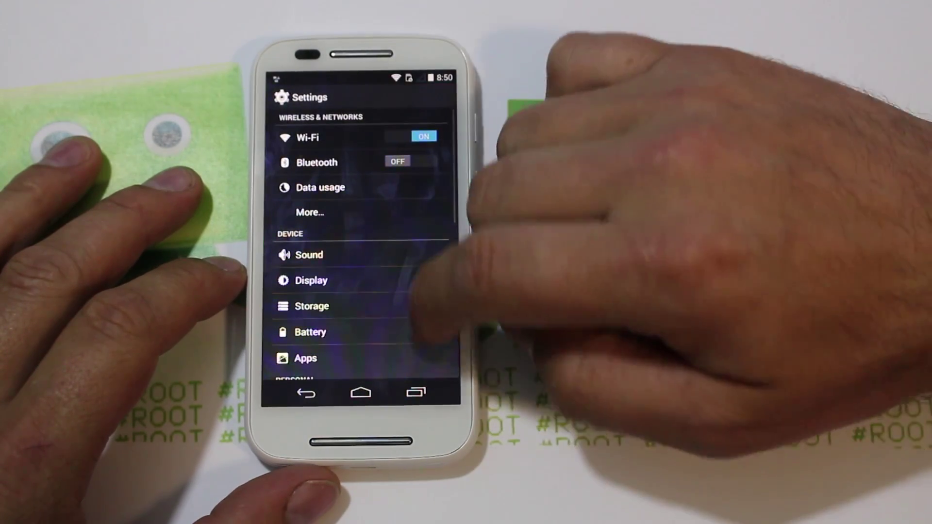
left_click_drag(417, 315, 417, 121)
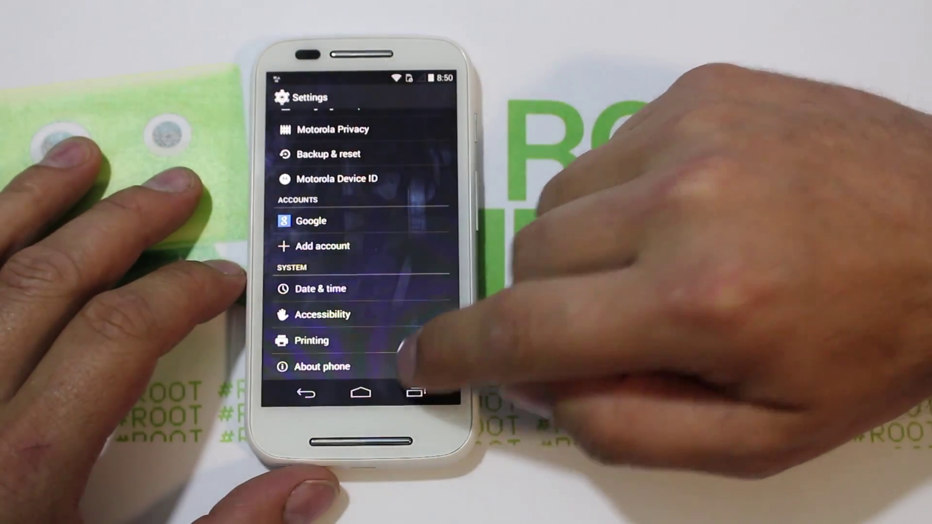
left_click(403, 367)
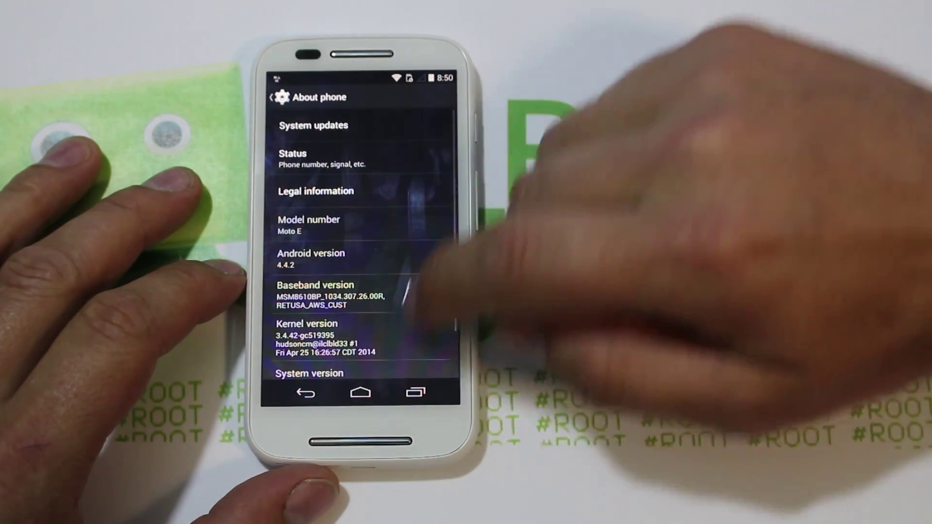
Step: Tap Build number repeatedly to unlock developer mode, then return to the main Settings list
left_click_drag(406, 291, 388, 204)
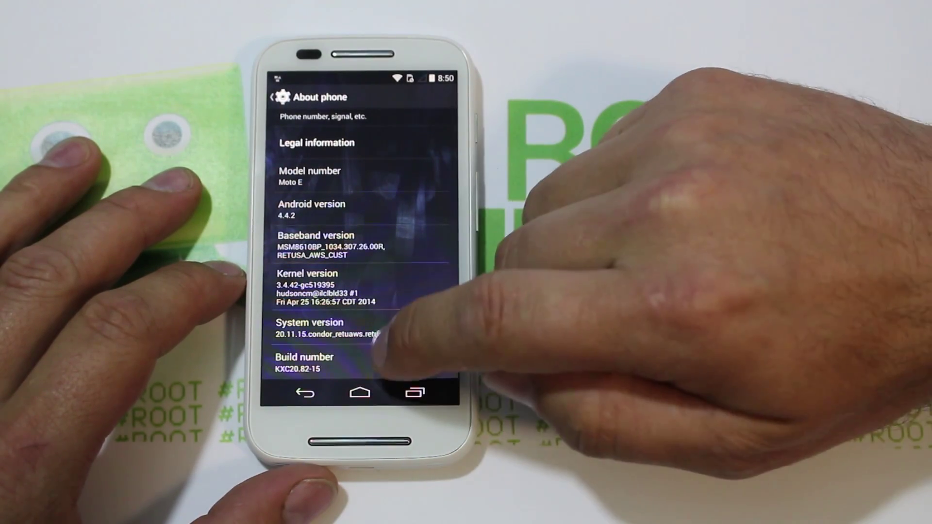
left_click(403, 364)
left_click(417, 364)
left_click(417, 362)
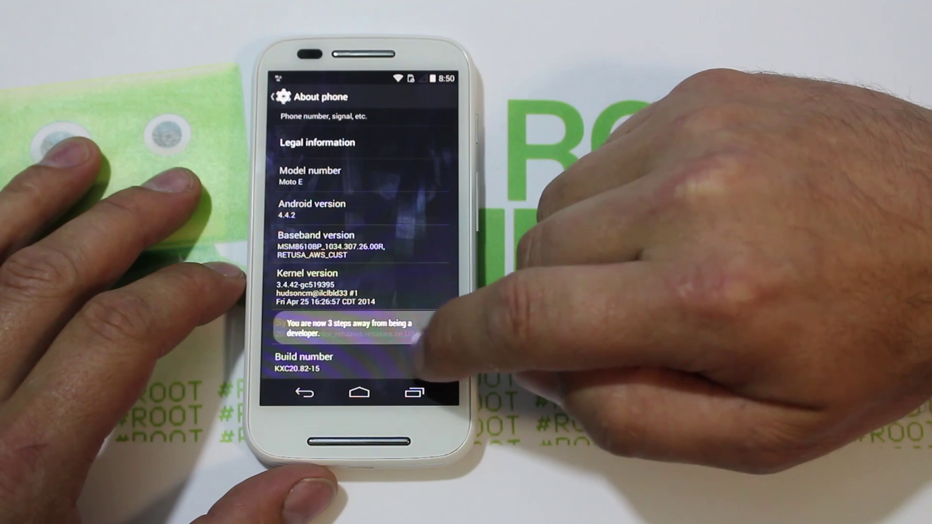
left_click(418, 364)
left_click(417, 364)
left_click(417, 364)
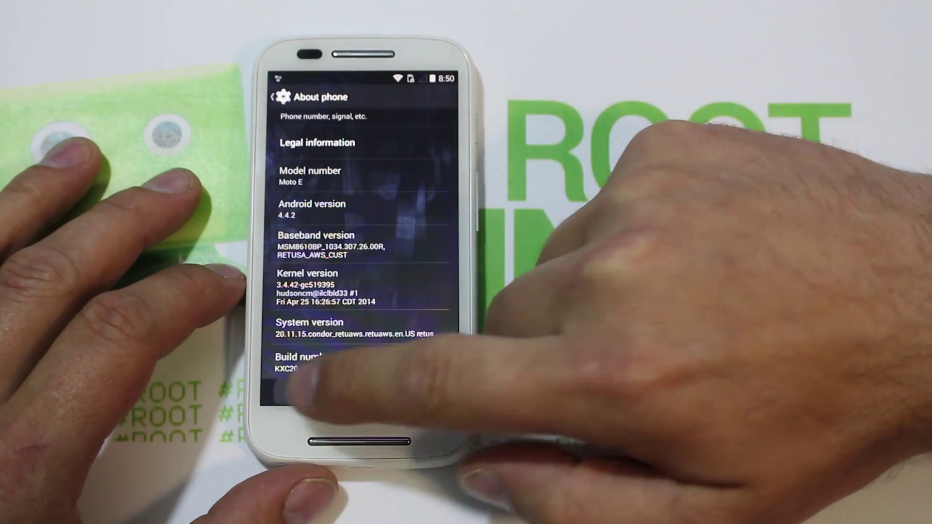
left_click(304, 392)
left_click_drag(454, 276, 403, 238)
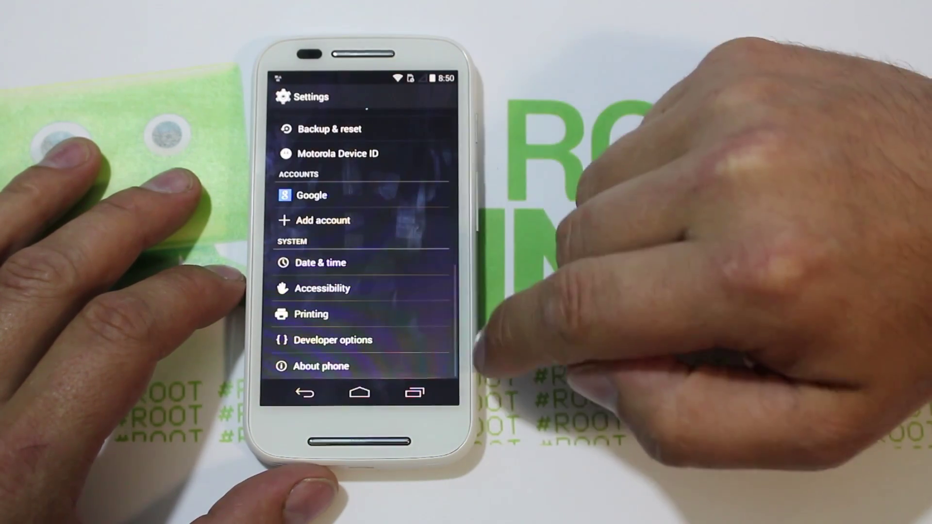
Step: Enable USB debugging in Developer options, confirm the prompt, and return to the home screen
left_click(418, 340)
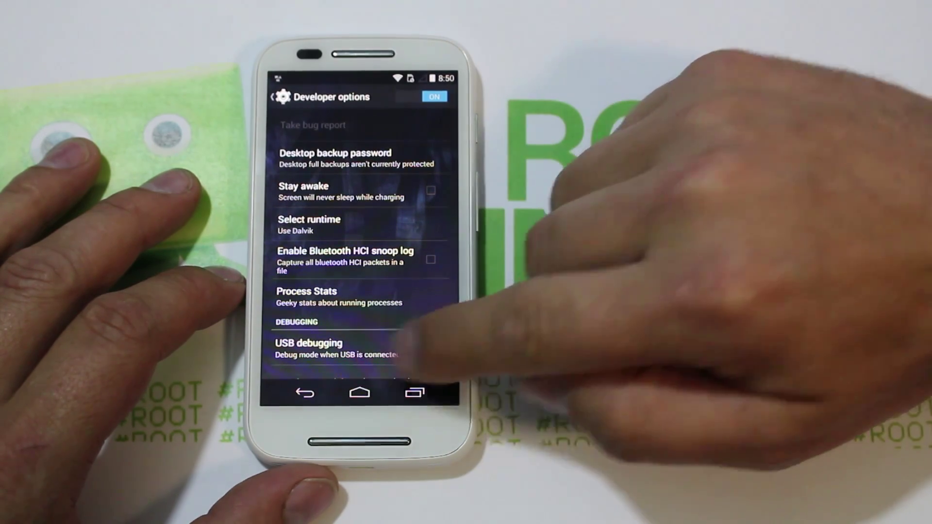
left_click(427, 344)
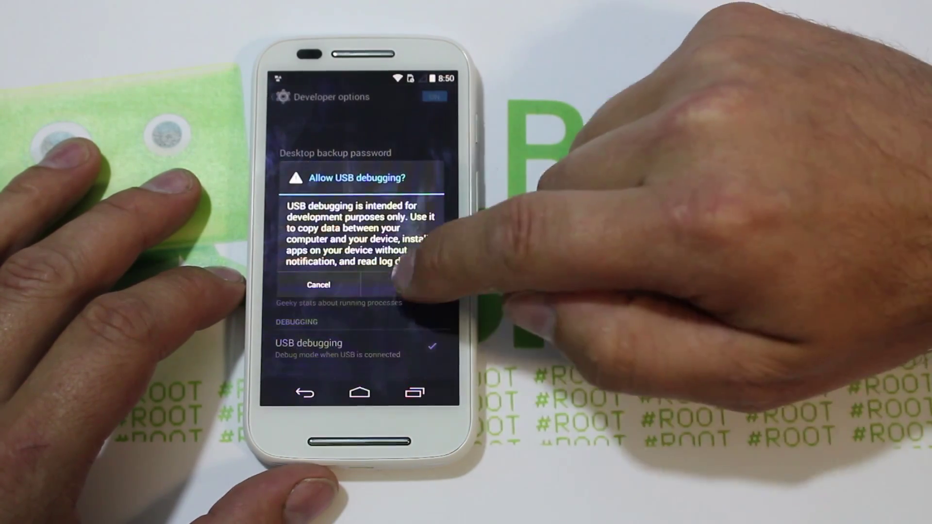
left_click(398, 280)
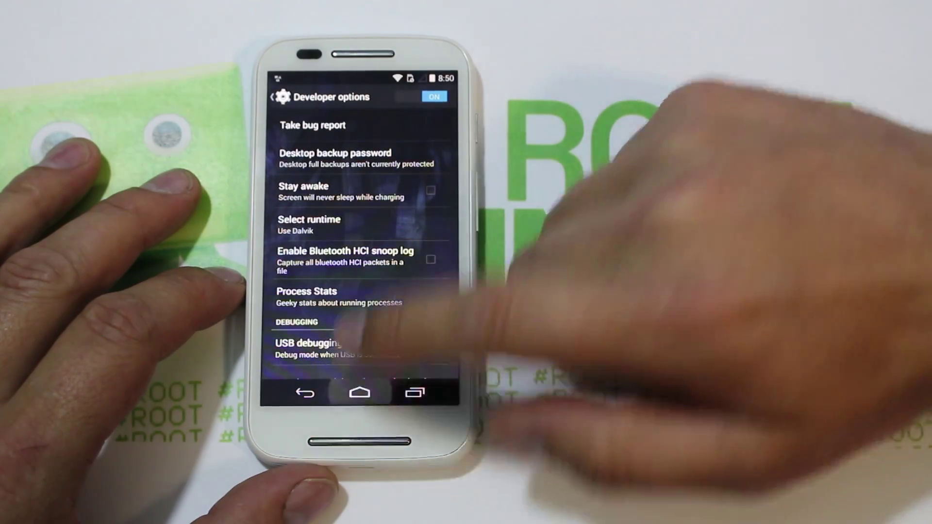
left_click(359, 392)
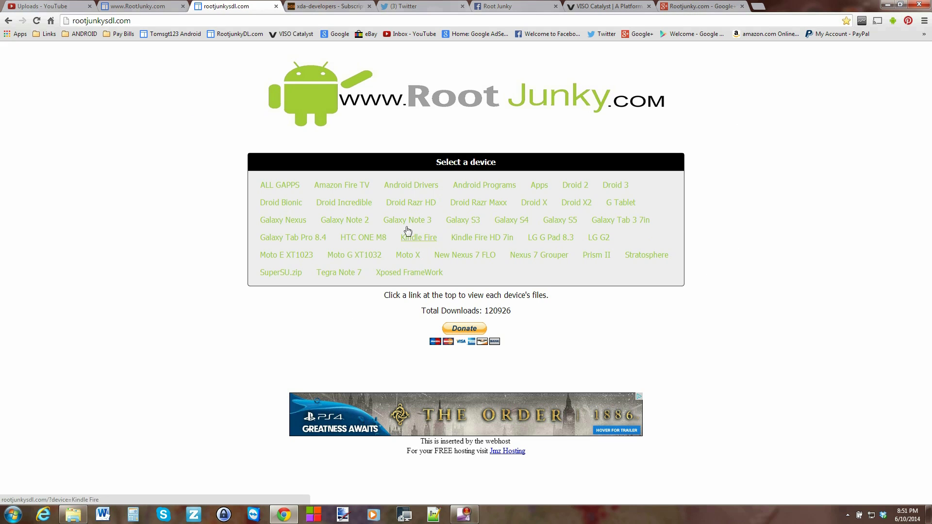
Step: Open the Moto E XT1023 page and its Moto E Auto Root files, then switch to the Explorer folder
left_click(295, 255)
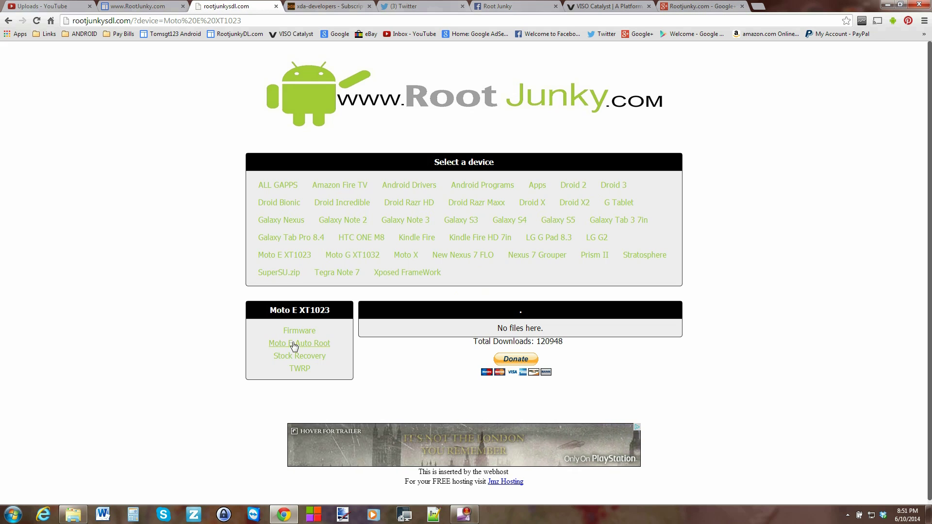
left_click(309, 344)
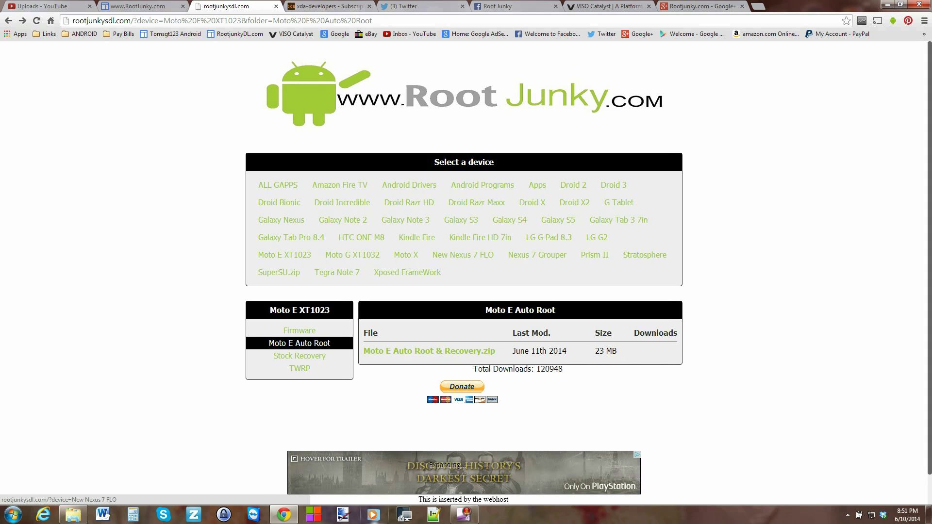
left_click(72, 515)
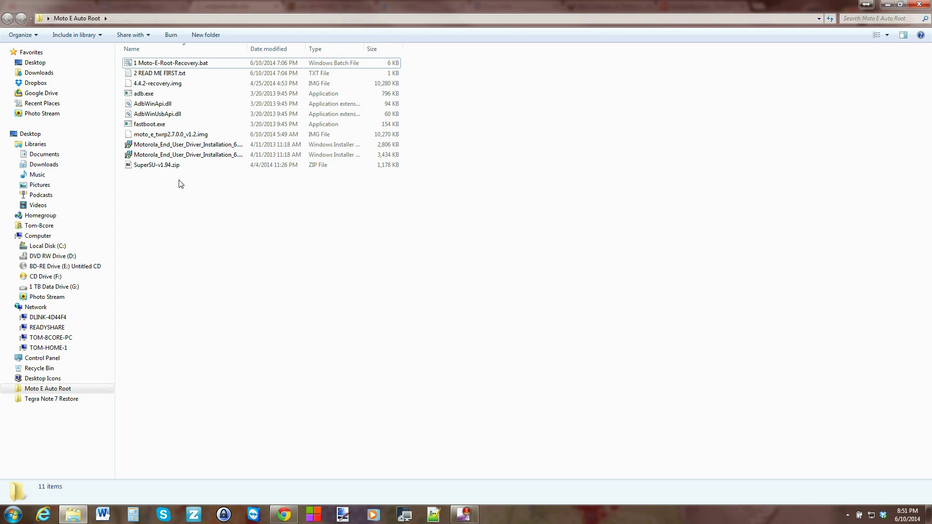
Step: Open 2 READ ME FIRST.txt from the Moto E Auto Root folder
left_click(168, 75)
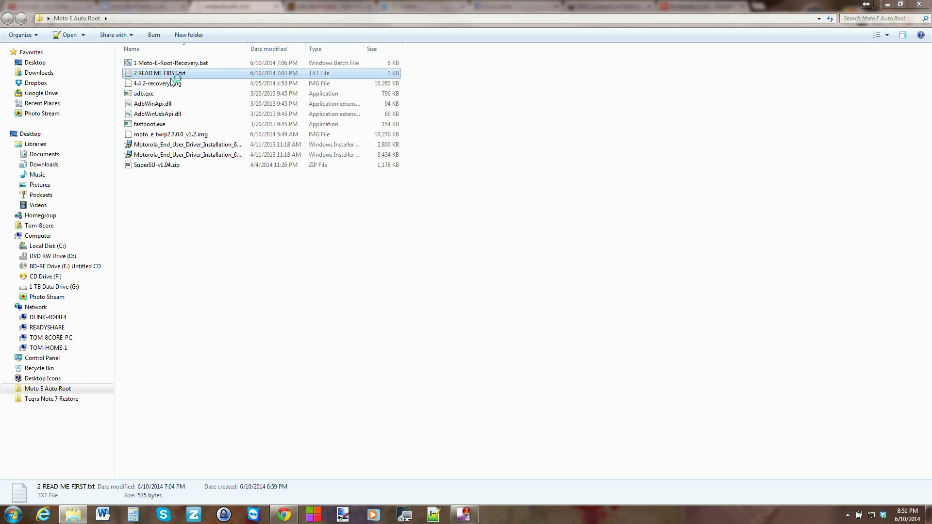
double_click(202, 74)
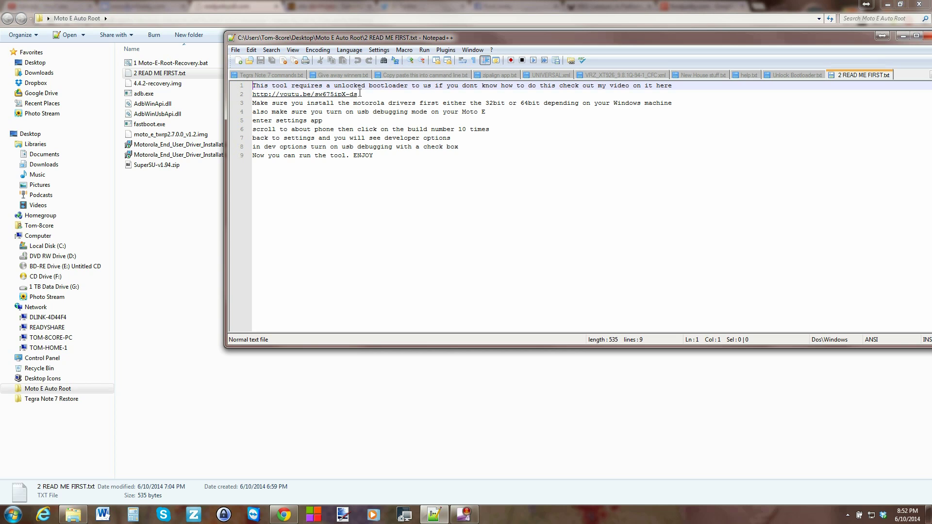
Step: Read the setup requirements in Notepad++, close it, and clear the Explorer file selection
left_click_drag(552, 37, 359, 23)
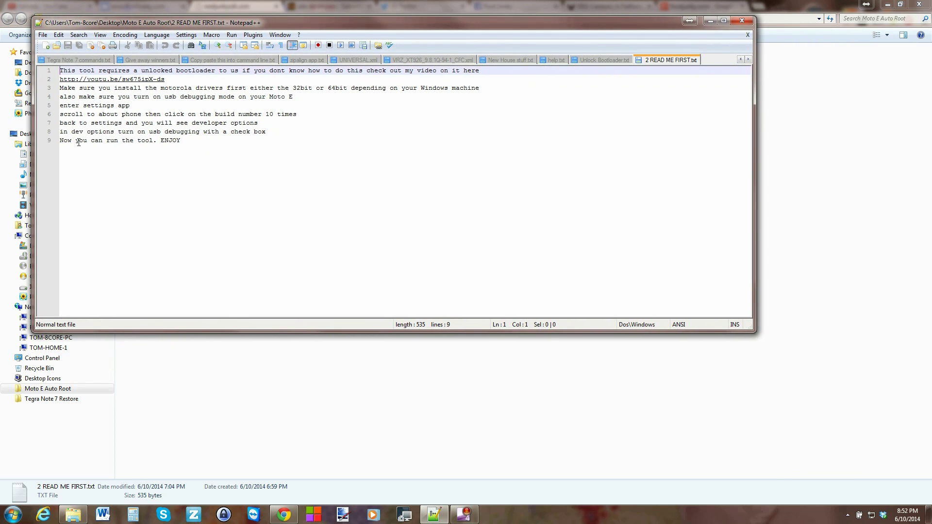
left_click(740, 20)
left_click(128, 207)
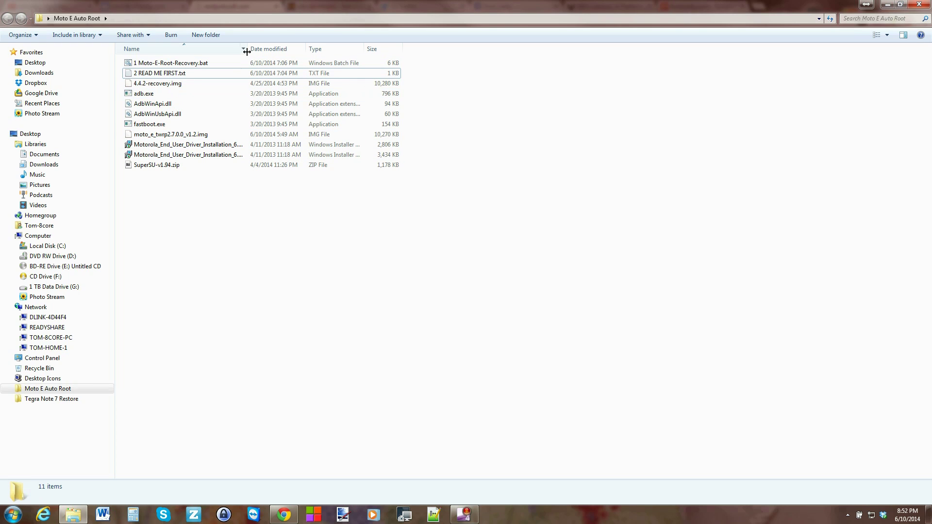
Step: Widen the Name column to show full driver file names and launch the 64-bit Motorola installer
left_click_drag(251, 54, 224, 53)
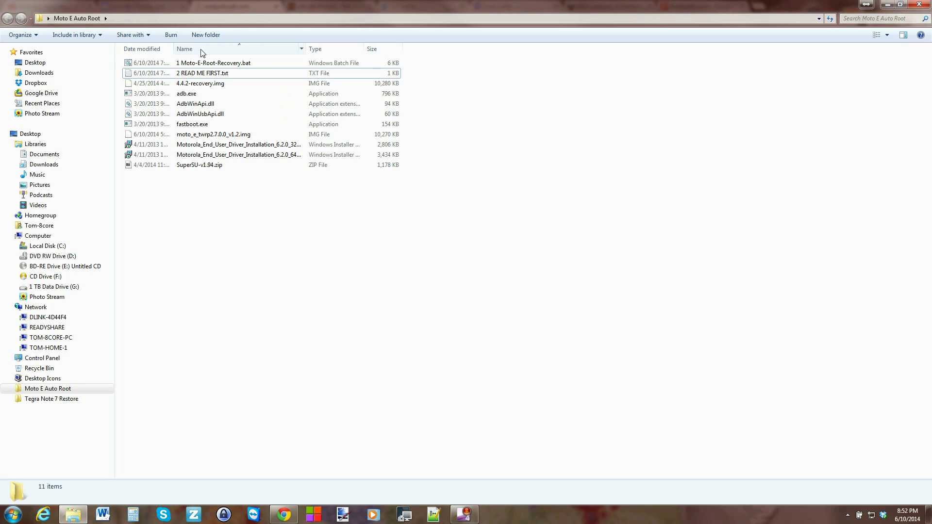
left_click_drag(155, 54, 157, 53)
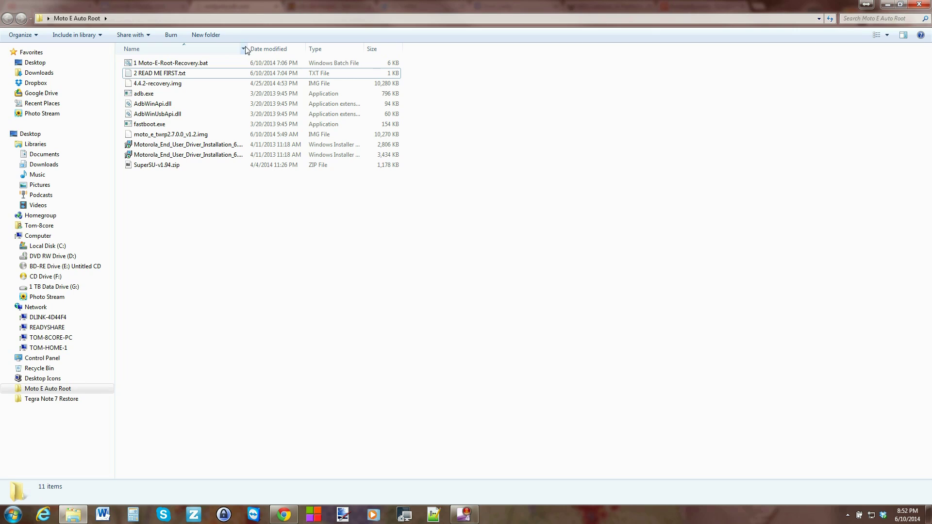
left_click_drag(247, 48, 328, 48)
left_click(248, 156)
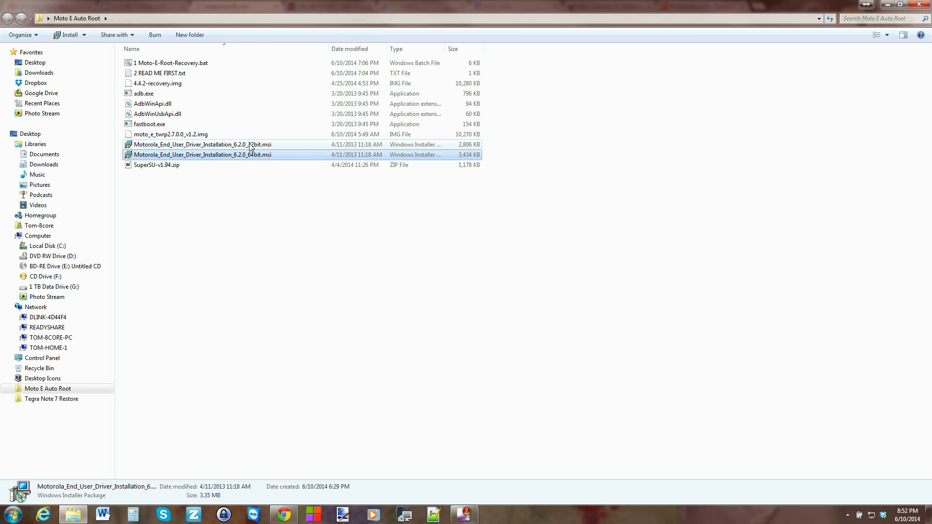
left_click(266, 146)
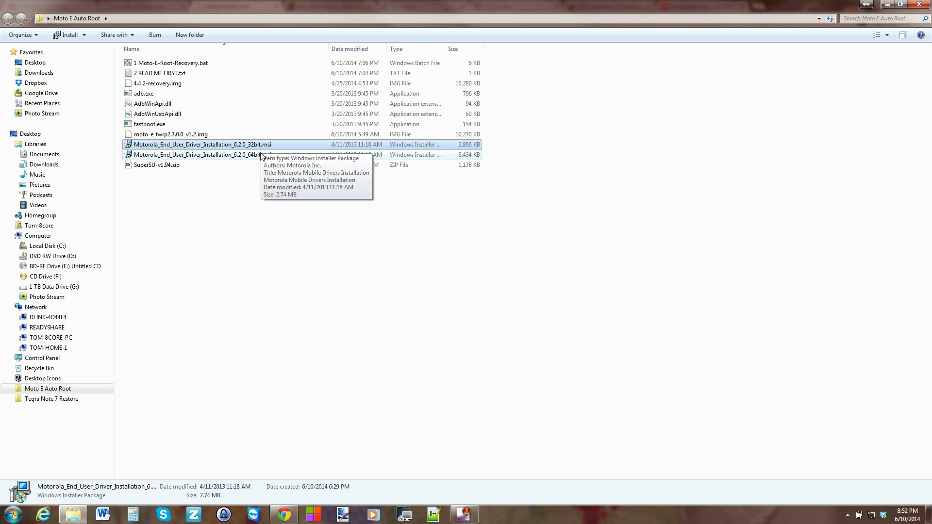
double_click(262, 155)
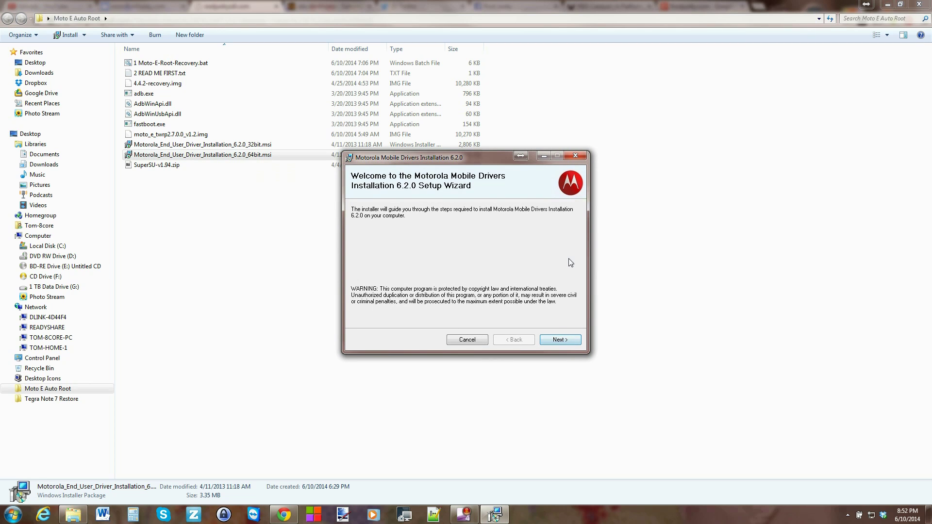
Step: Cancel the Motorola Mobile Drivers 6.2.0 setup and close the Installation Interrupted page
left_click(575, 160)
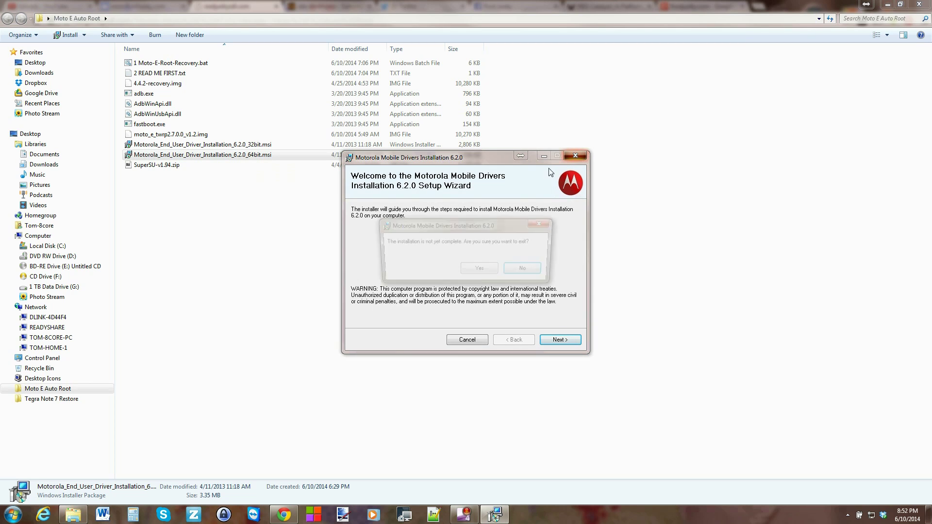
left_click(480, 271)
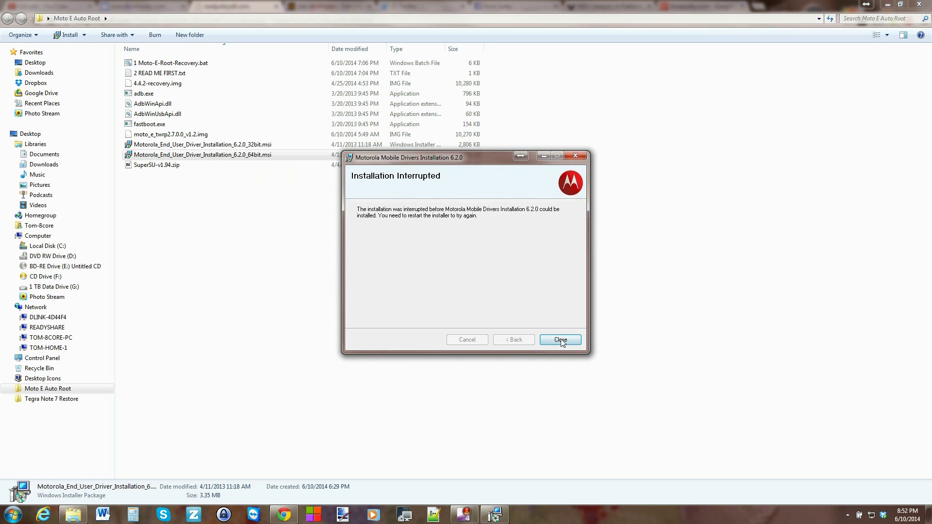
left_click(560, 340)
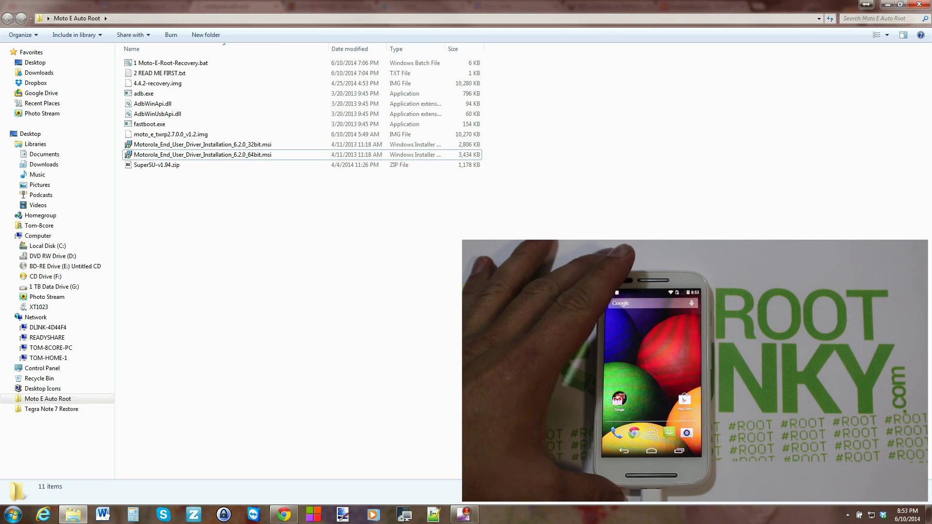
Step: With the Moto E connected, run Moto-E-Root-Recovery.bat from the Auto Root folder
left_click(843, 520)
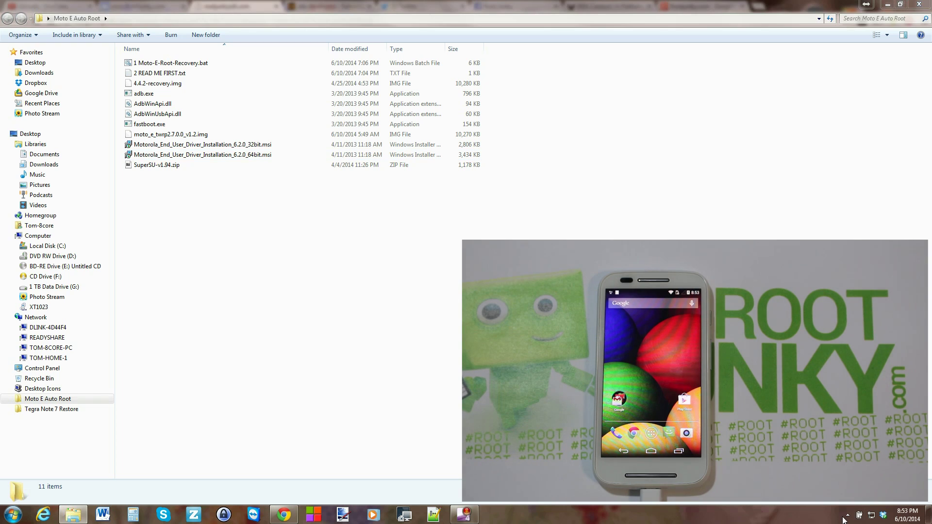
double_click(188, 64)
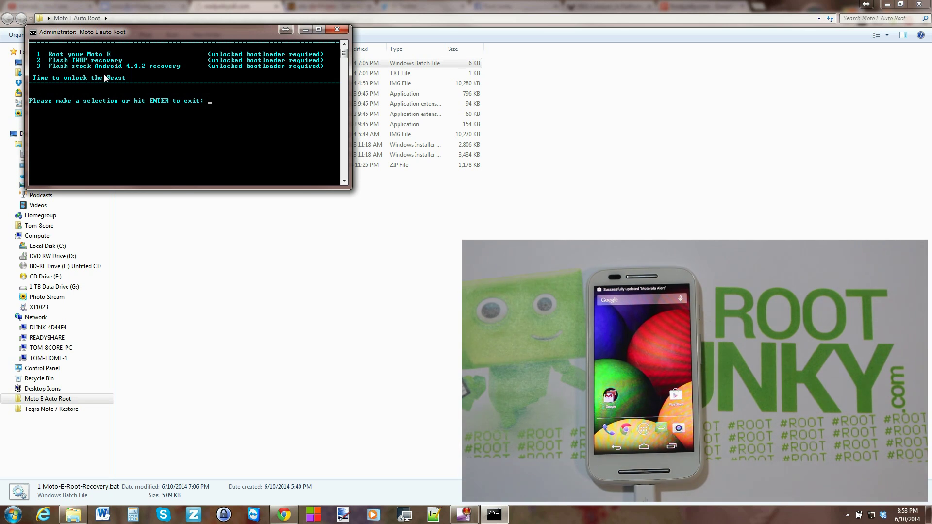
Step: Choose option 1 to root the Moto E, push SuperSU, and reboot it into recovery
type("1")
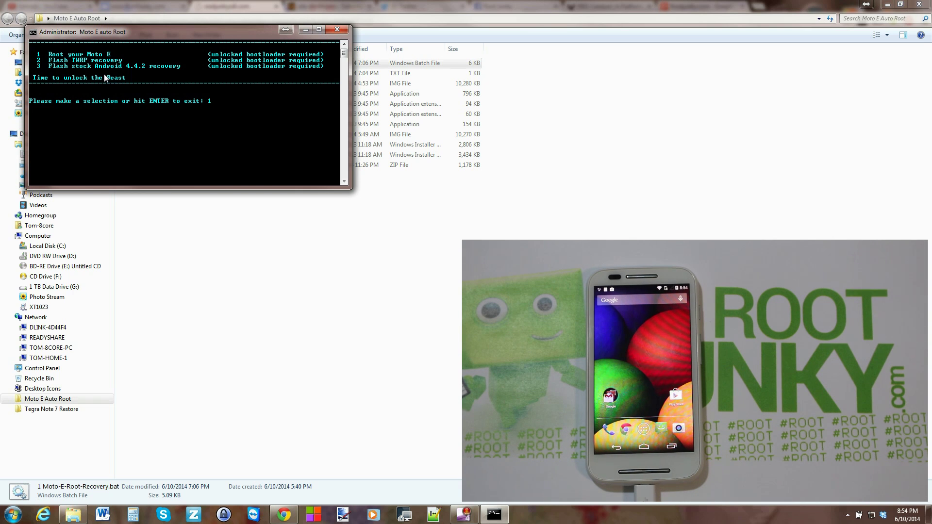
key("Return")
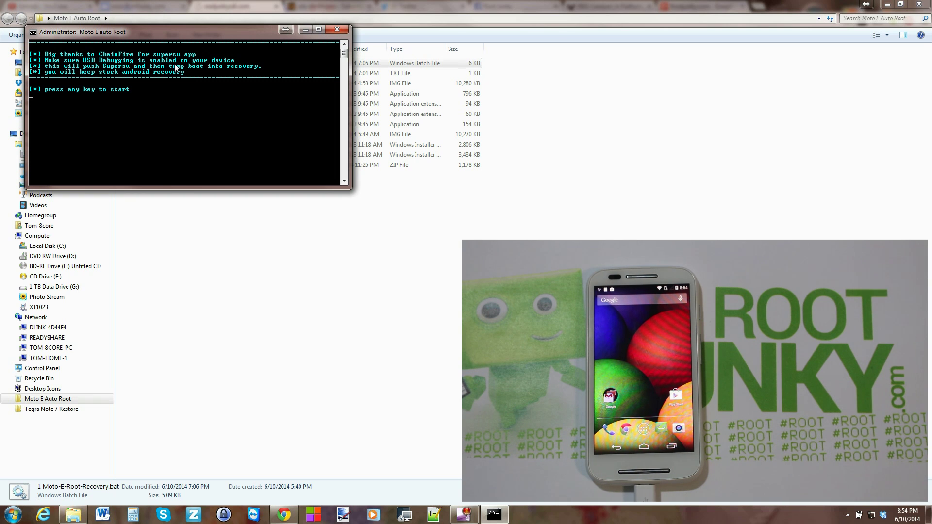
key("Return")
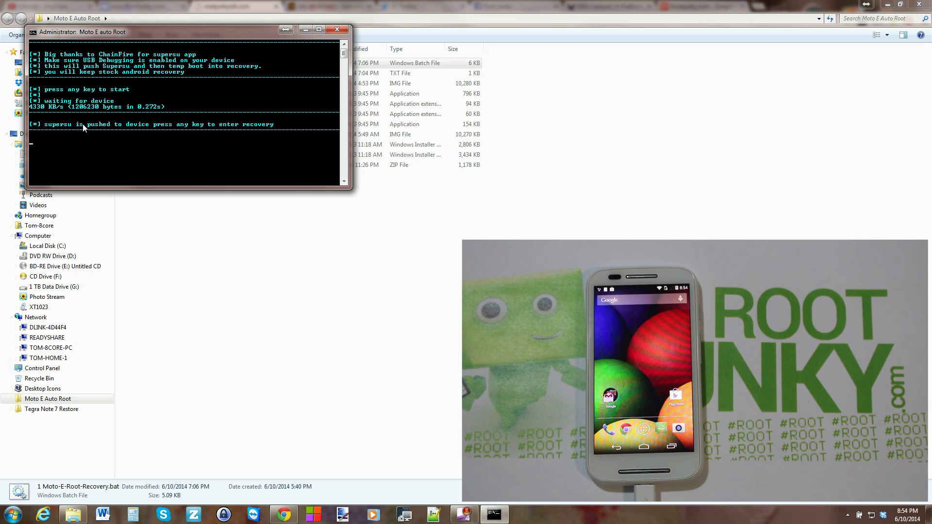
key("Return")
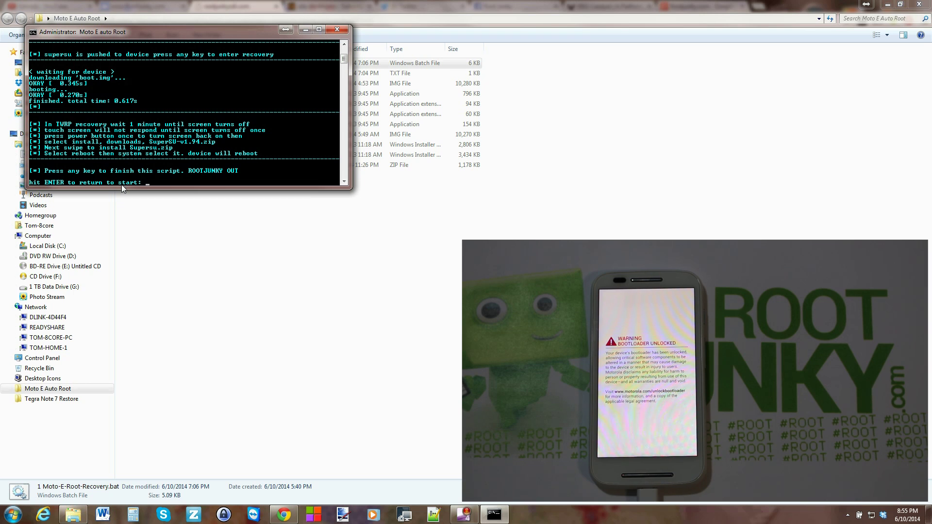
Step: After SuperSU flashes in TWRP, press Enter to return the script to its main menu
key("Return")
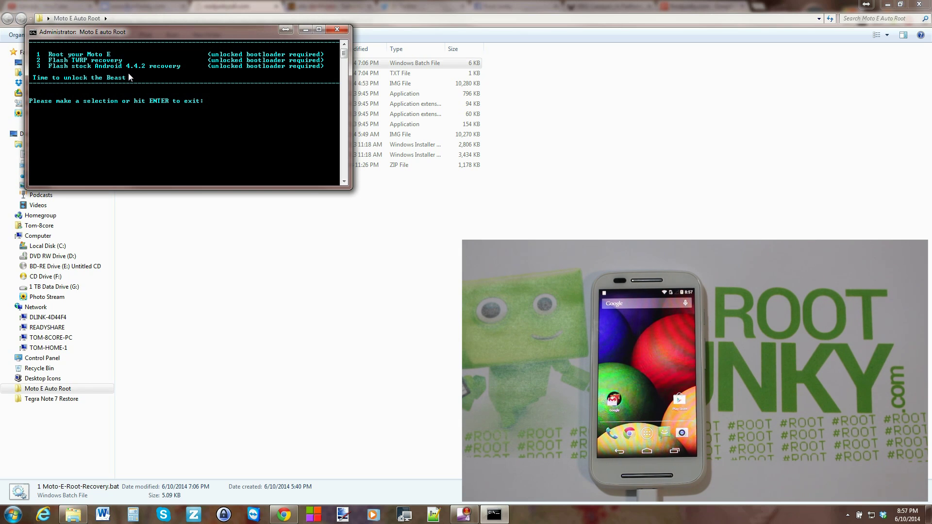
Step: Choose option 2 in the Auto Root script to flash and boot TWRP recovery on the Moto E
type("2")
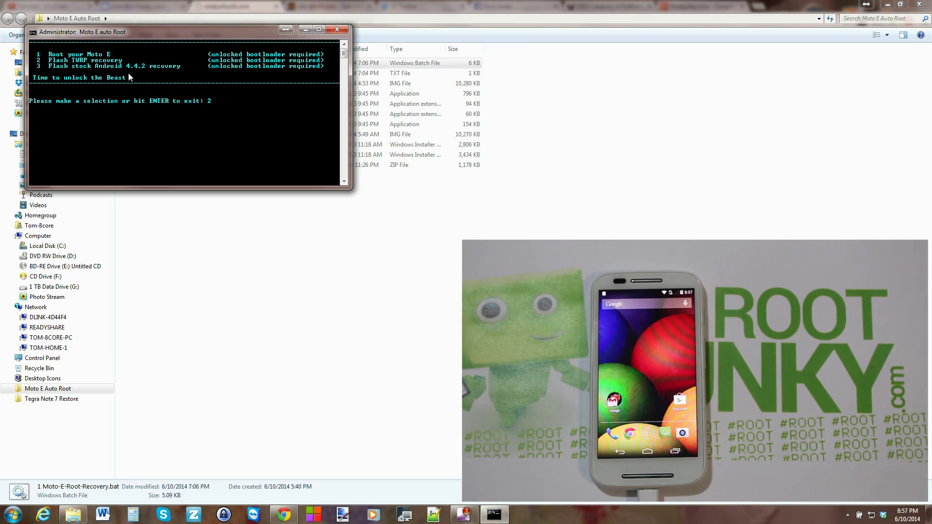
key("Return")
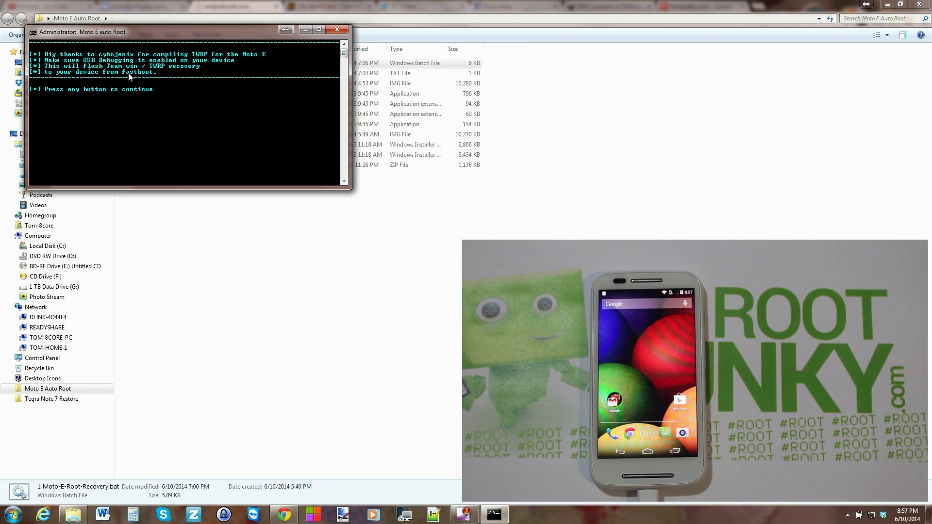
key("Return")
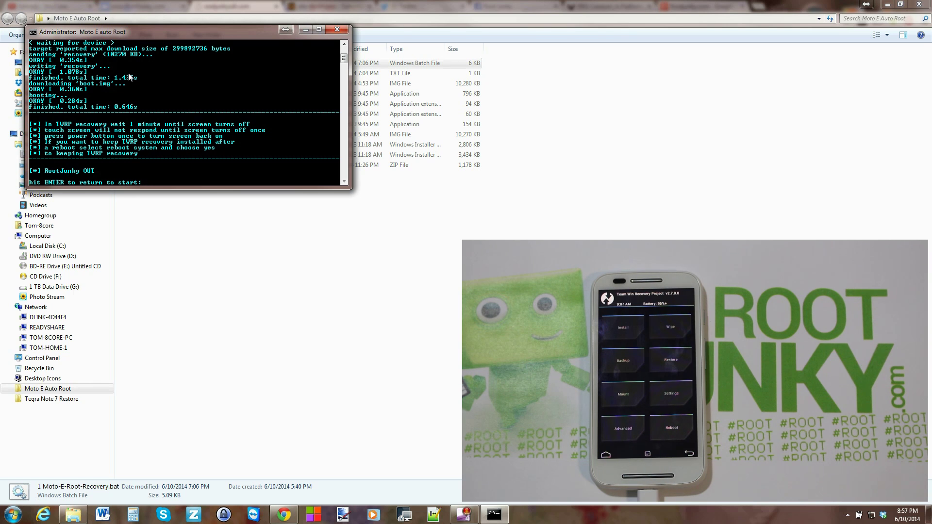
Step: Confirm the finished run so the script returns to its selection menu as the phone reboots
key("Return")
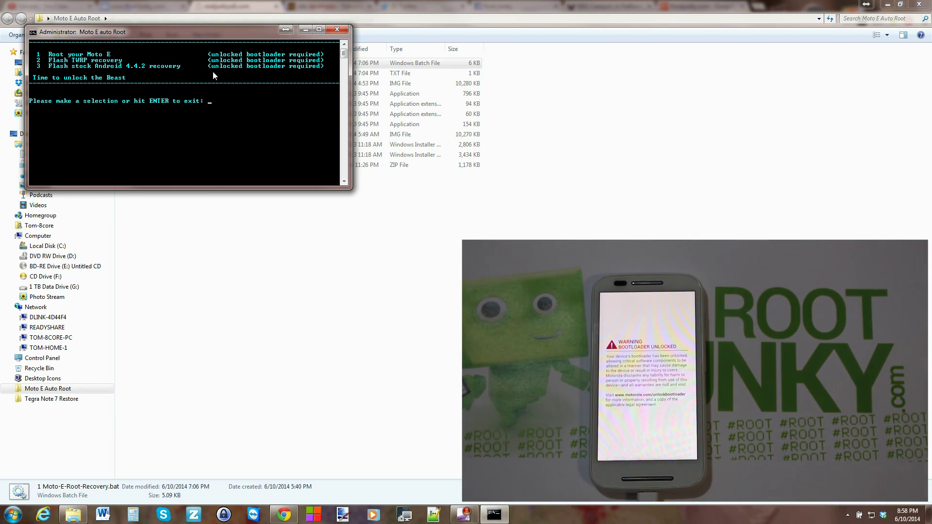
Step: Close the Administrator: Moto E auto Root console window
left_click(337, 30)
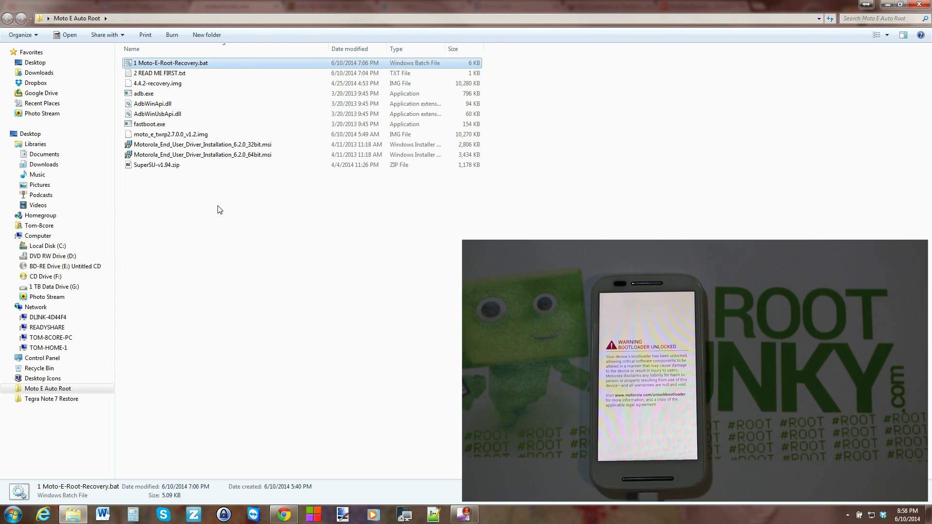